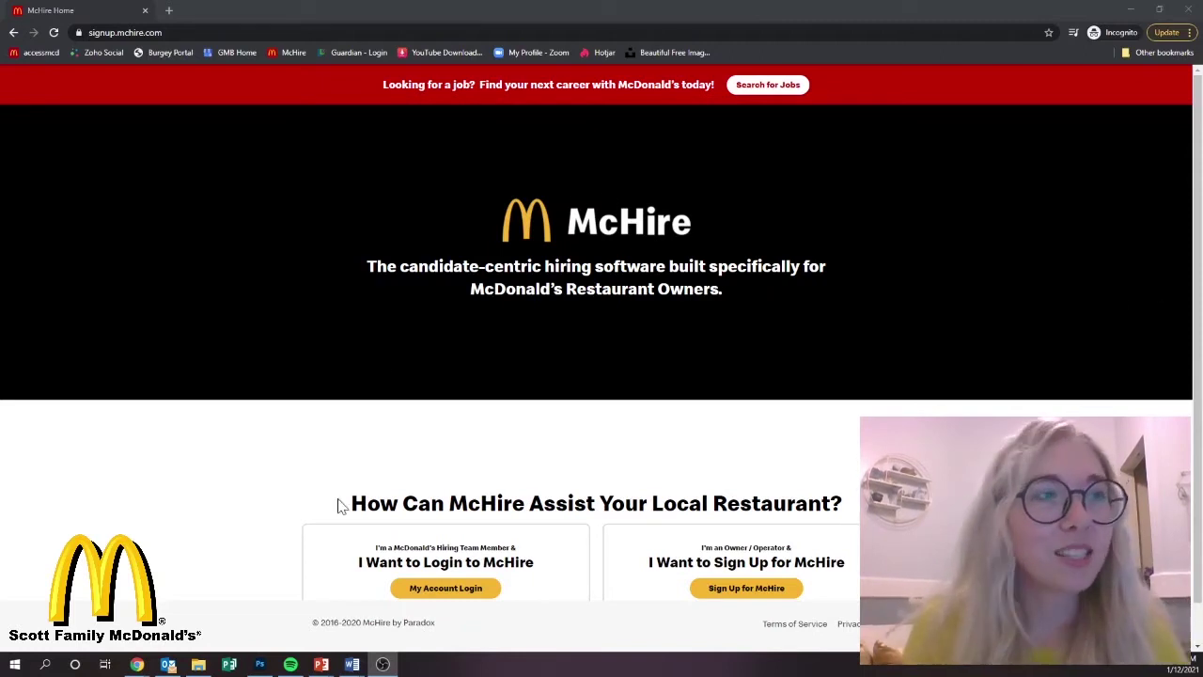
Go from the McHire home page to the My Account Login sign-in page
click(470, 599)
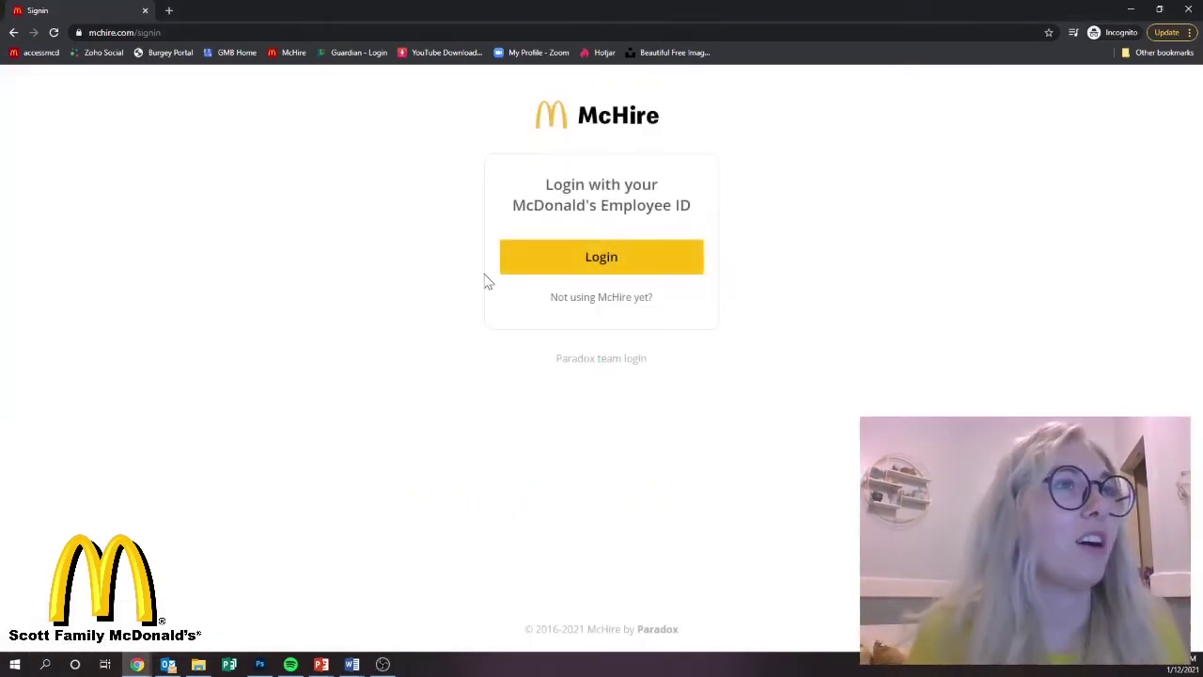
Sign in with the saved McDonald's ID credentials to reach the 1,220-candidate list
click(647, 268)
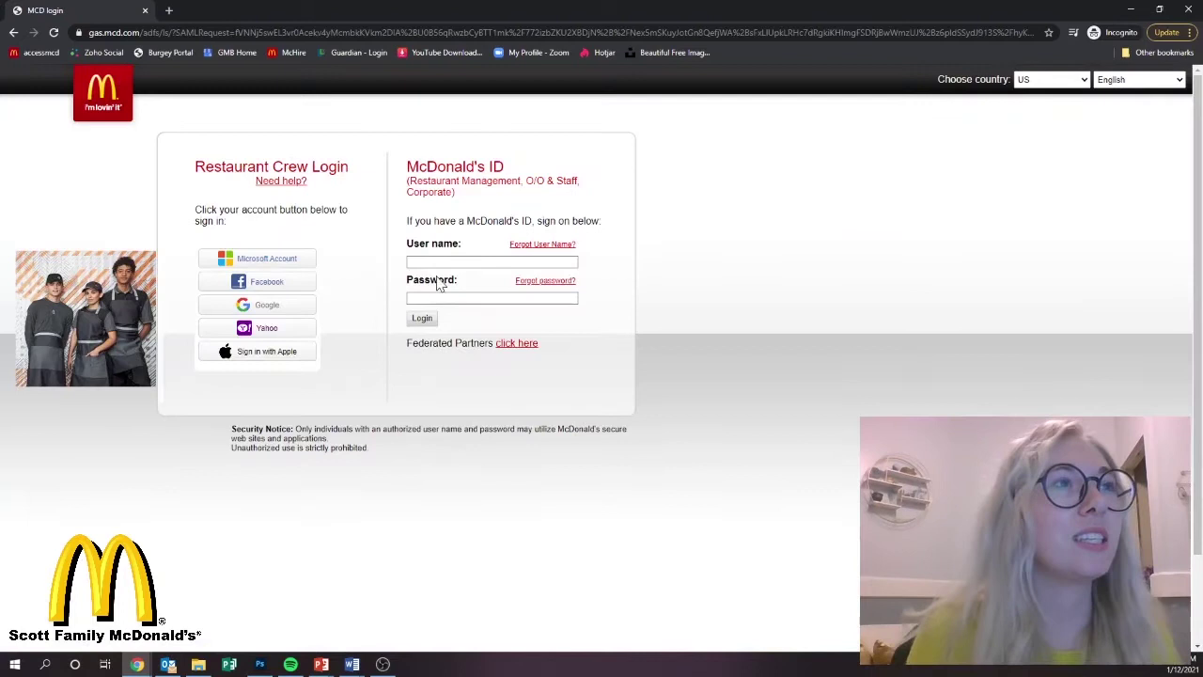
click(470, 263)
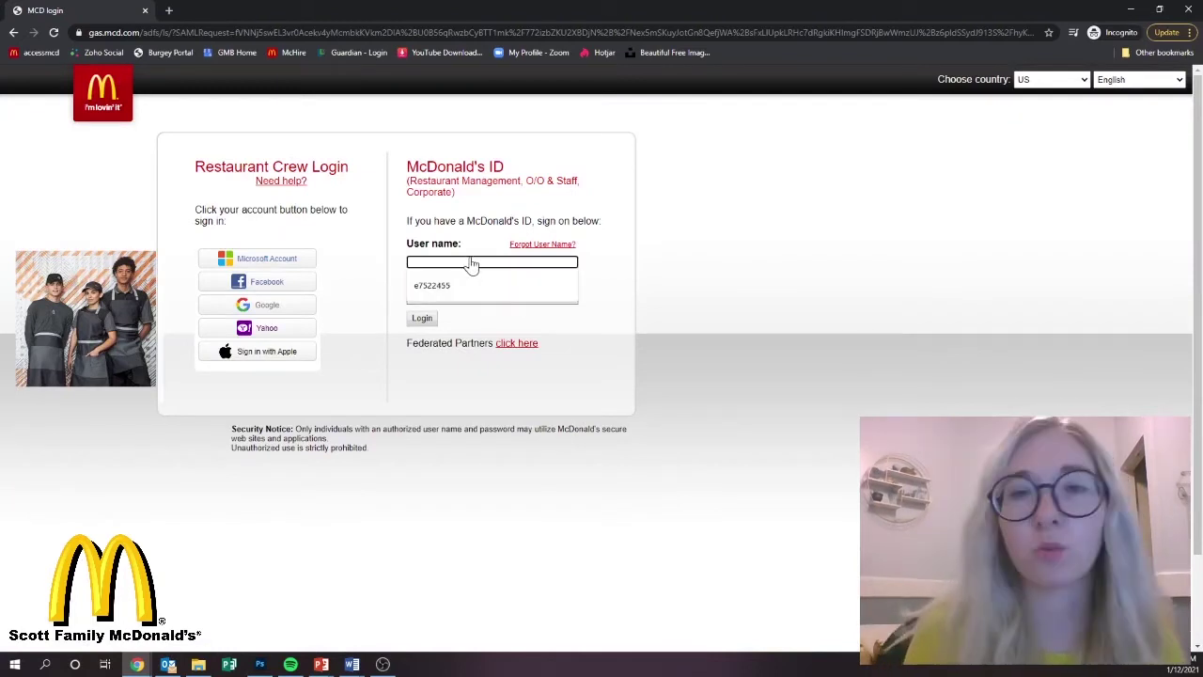
key(Down)
key(Return)
key(Tab)
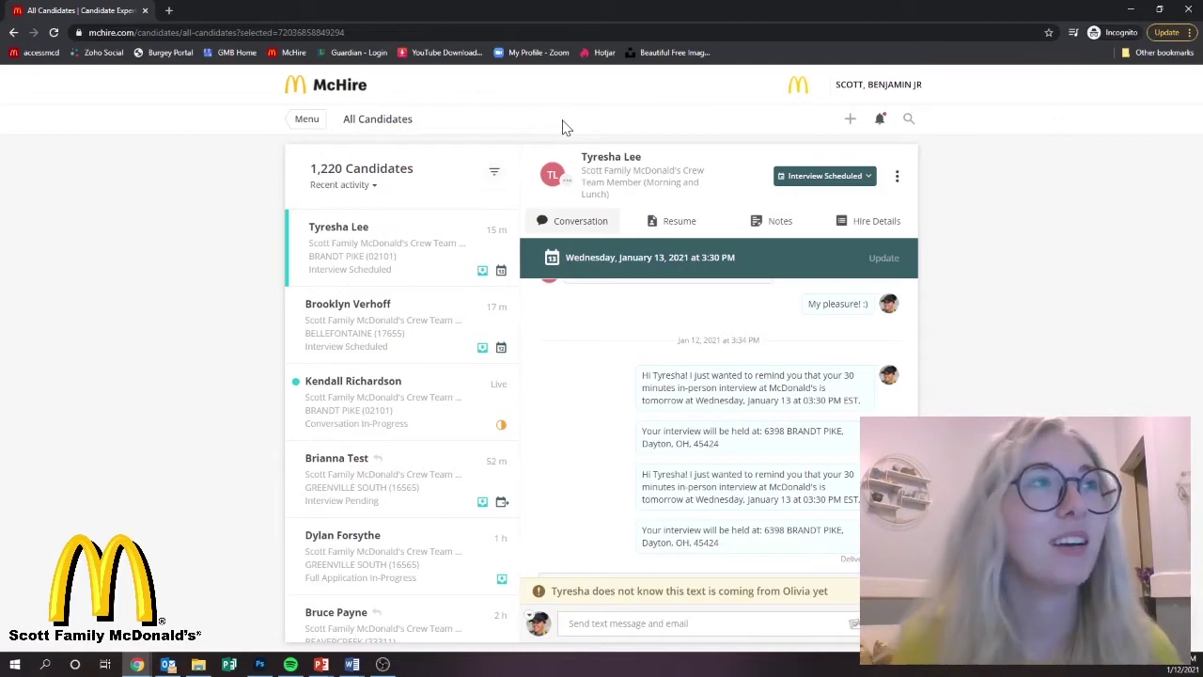
Navigate through the menu's Settings to My Preferences > My Profile
click(310, 126)
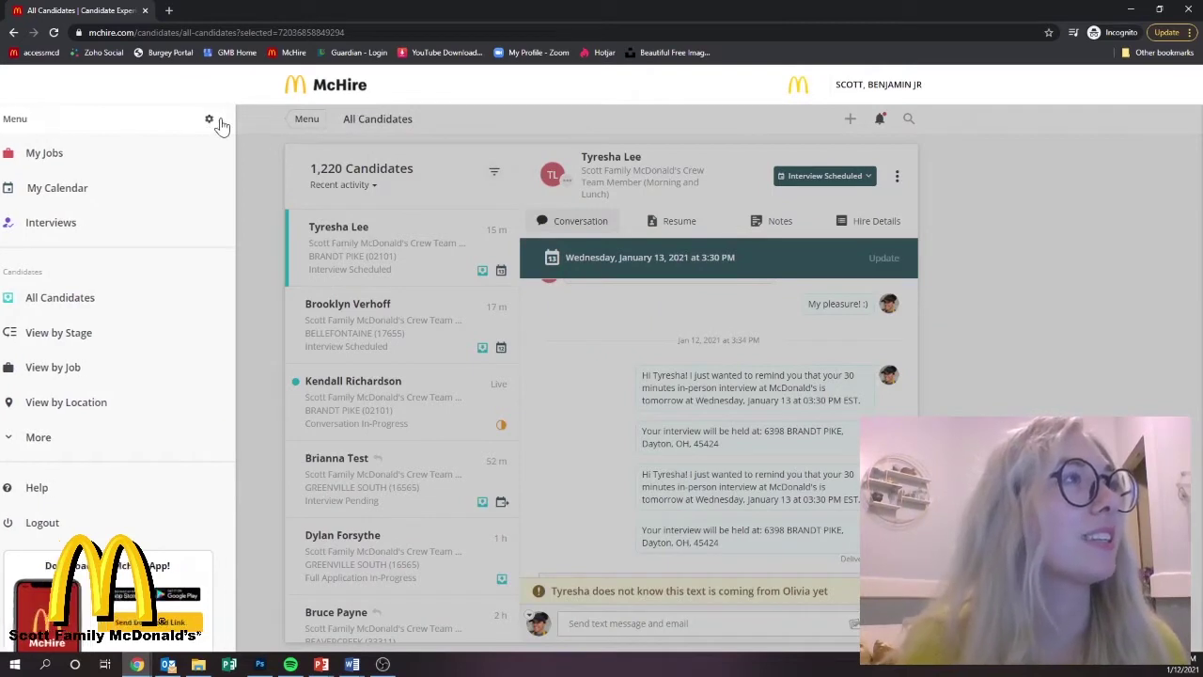
click(218, 120)
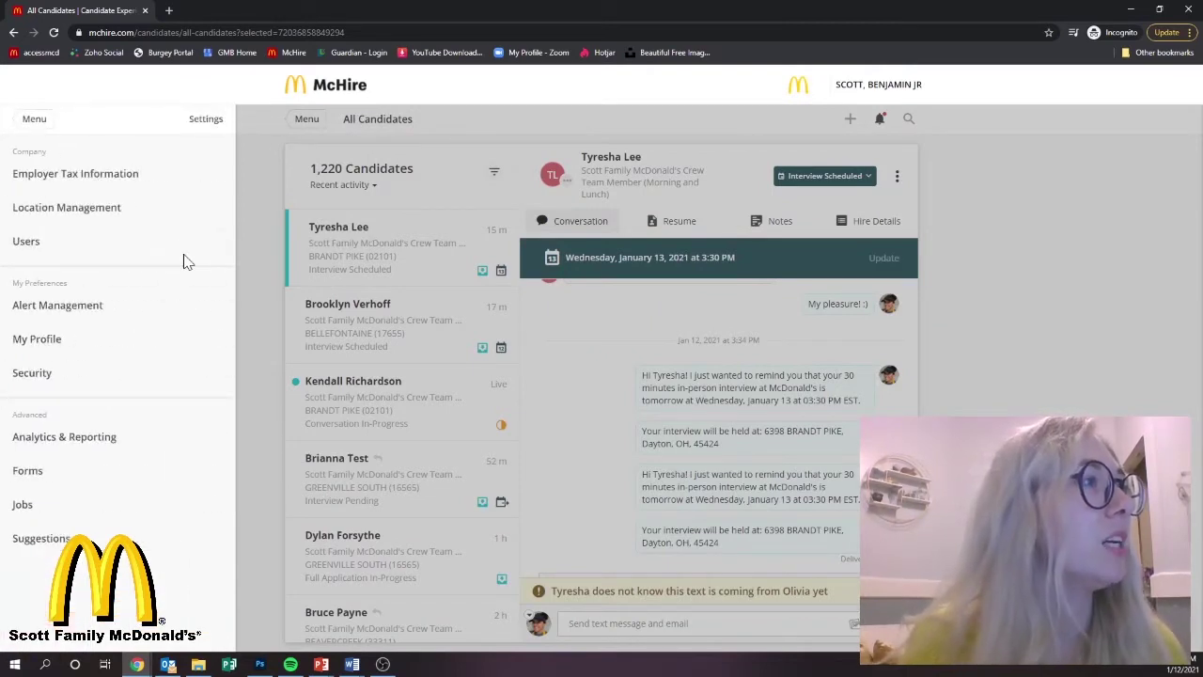
click(45, 341)
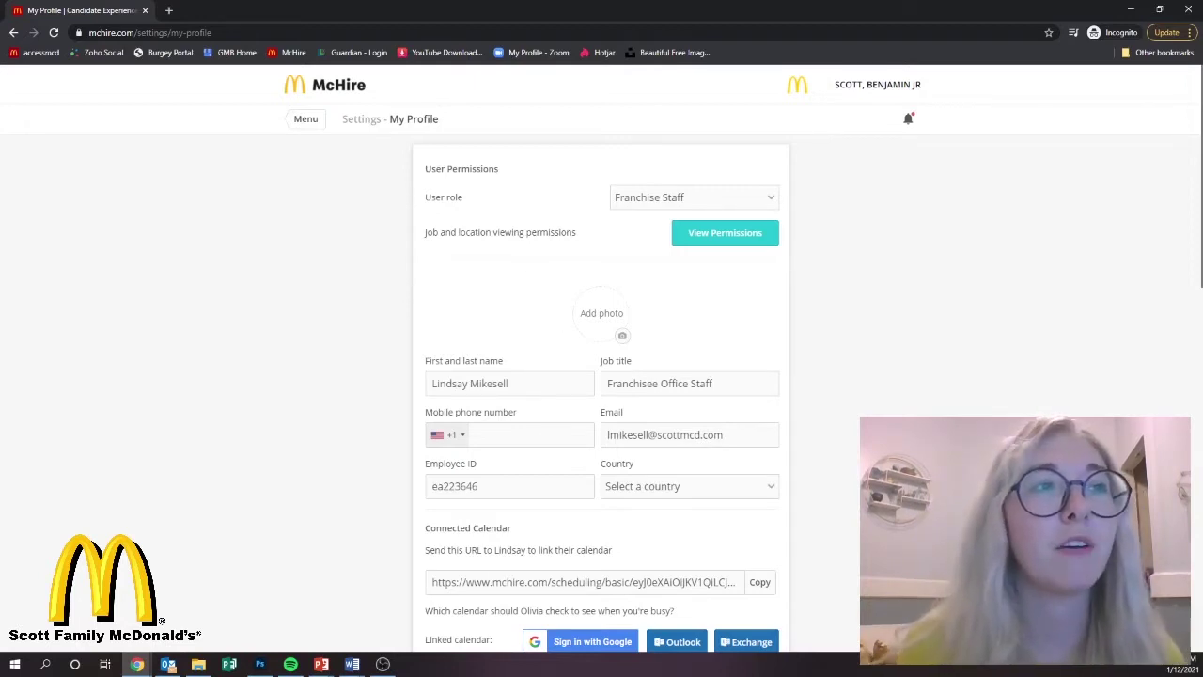
click(527, 434)
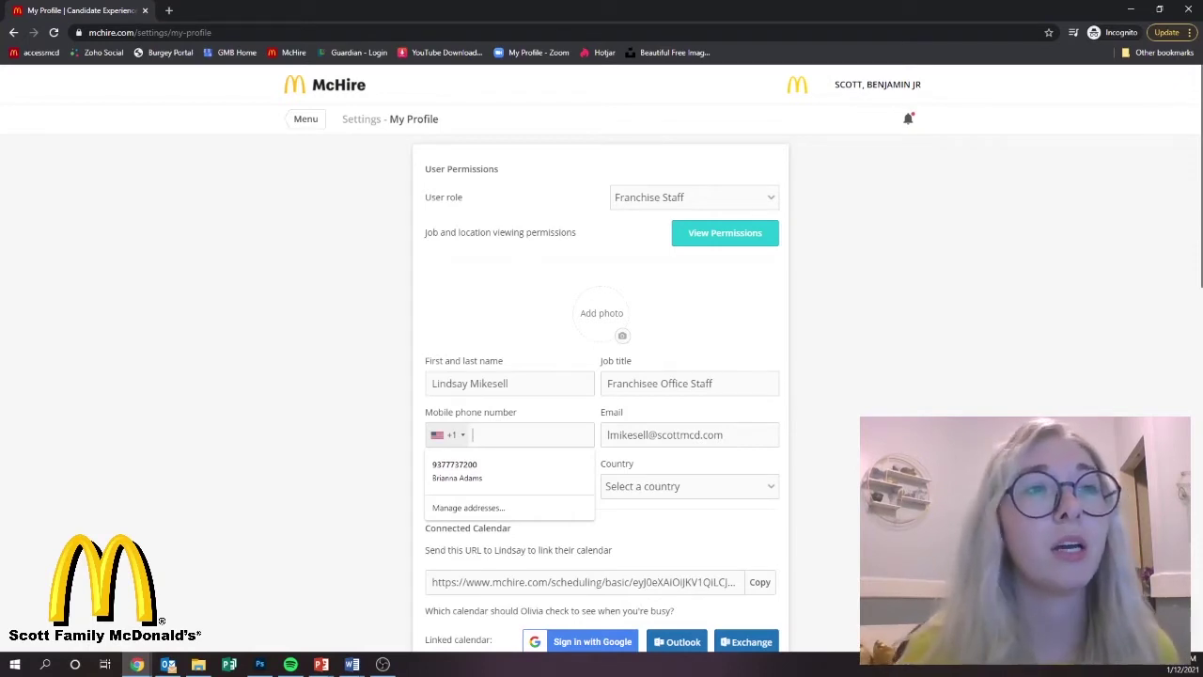
key(Tab)
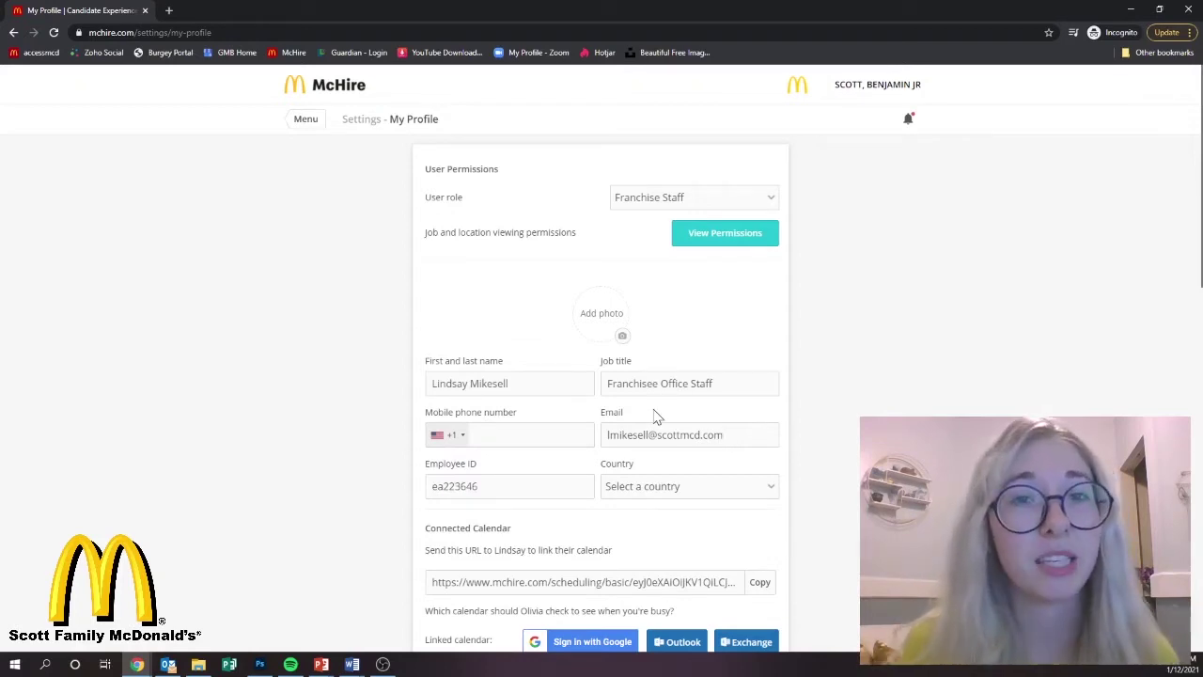
Change the profile timezone from US/Arizona to (UTC-05:00) US/Eastern
scroll(656, 417, down, 1)
scroll(656, 416, down, 1)
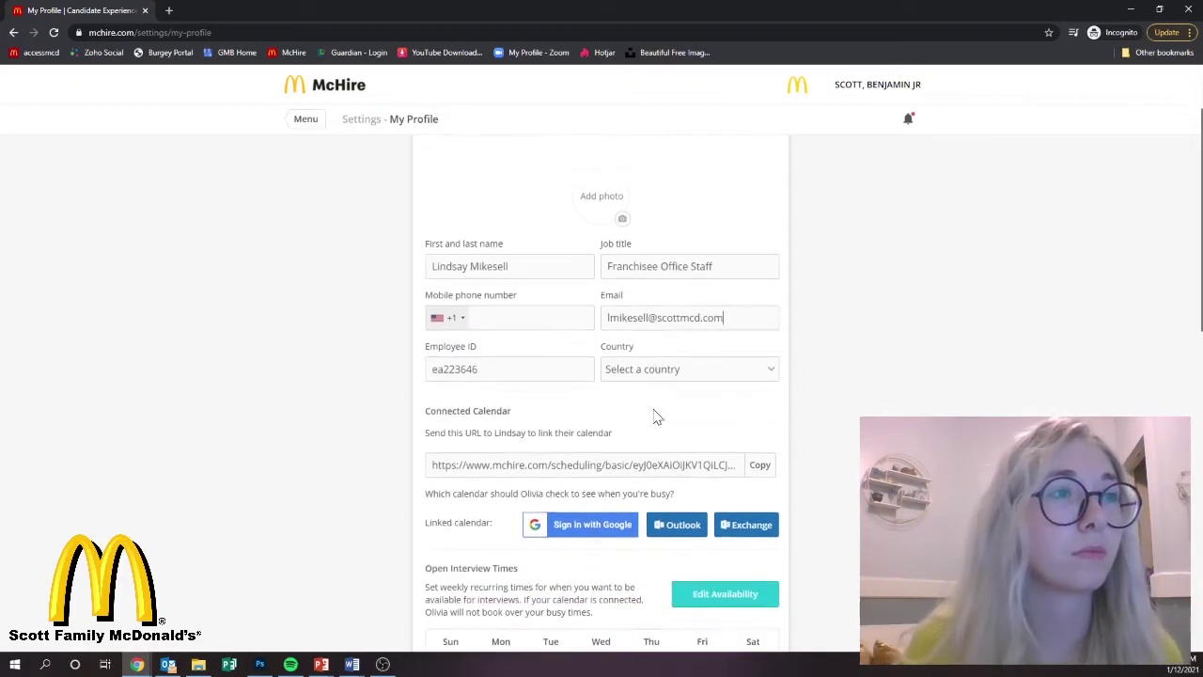
scroll(656, 416, down, 1)
scroll(657, 416, down, 1)
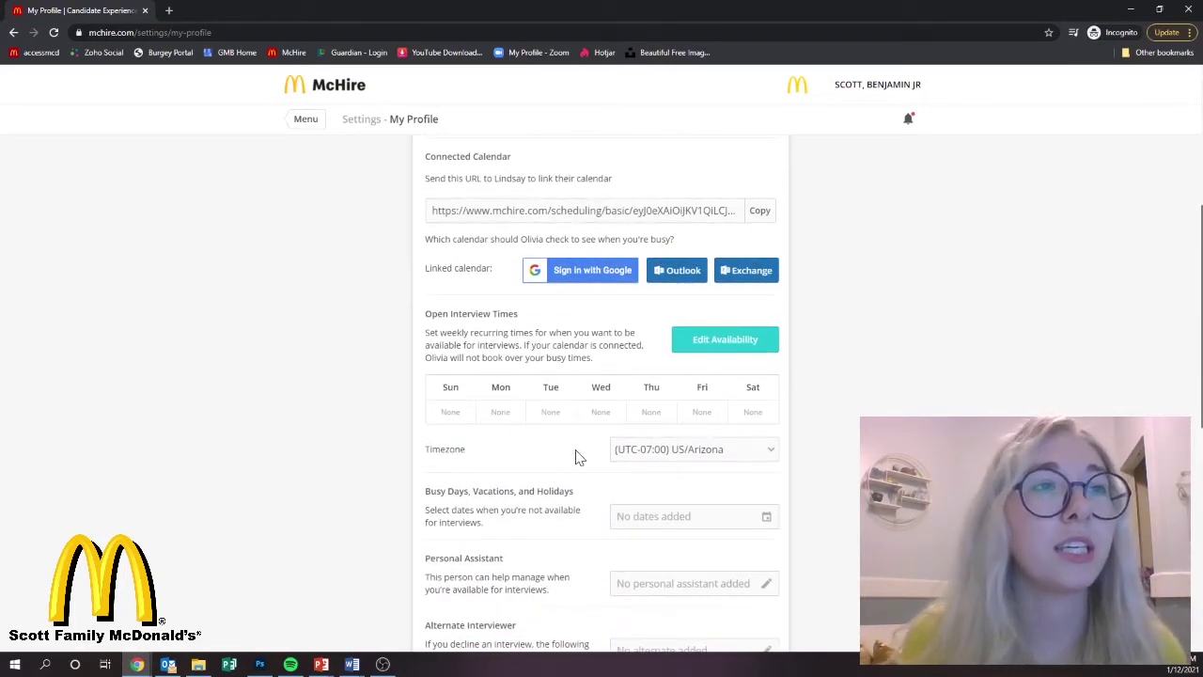
click(758, 453)
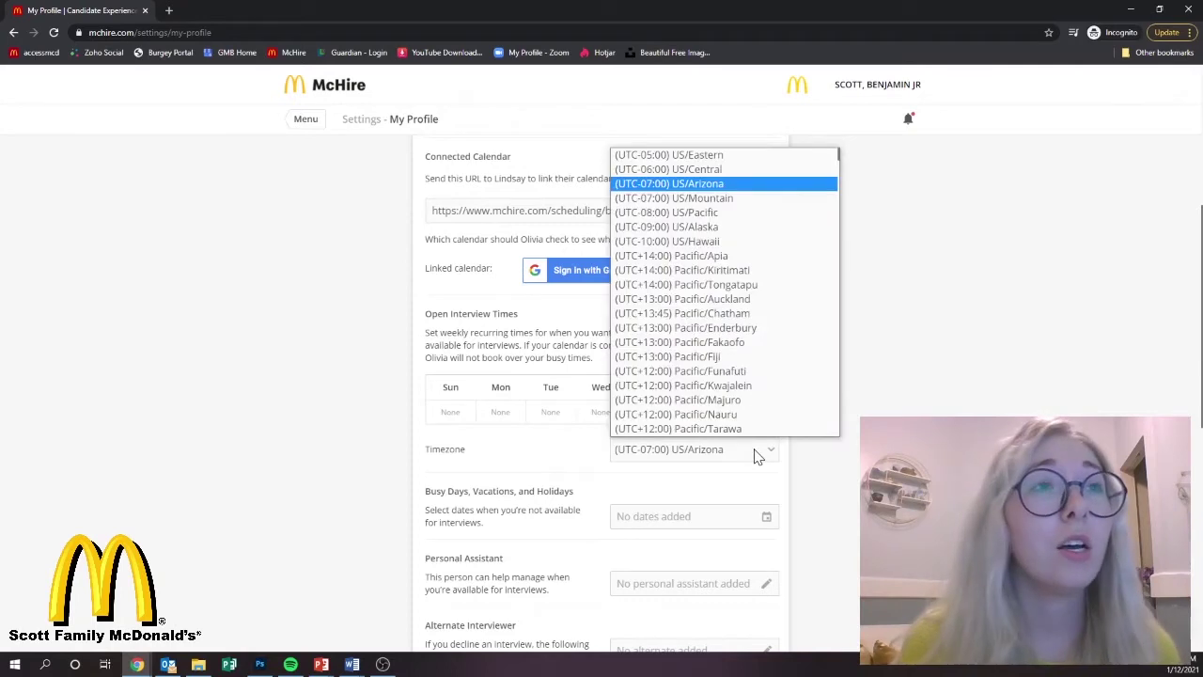
click(716, 156)
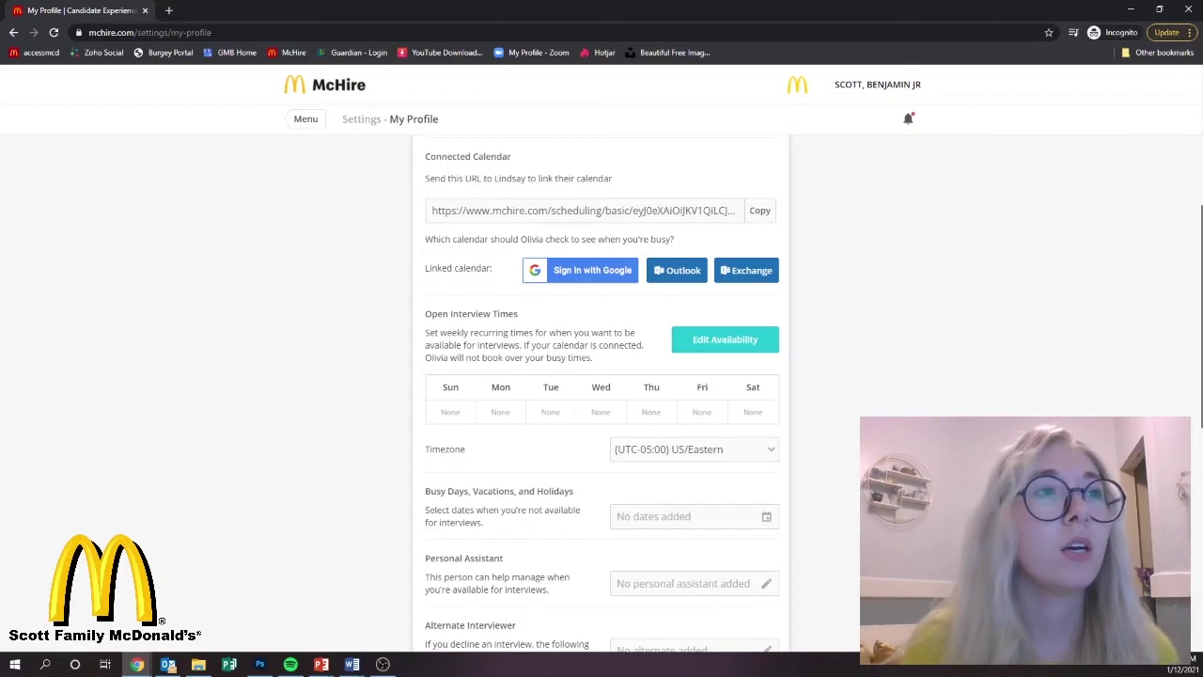
Add an availability block on the weekly grid and save the interview times
scroll(583, 248, down, 1)
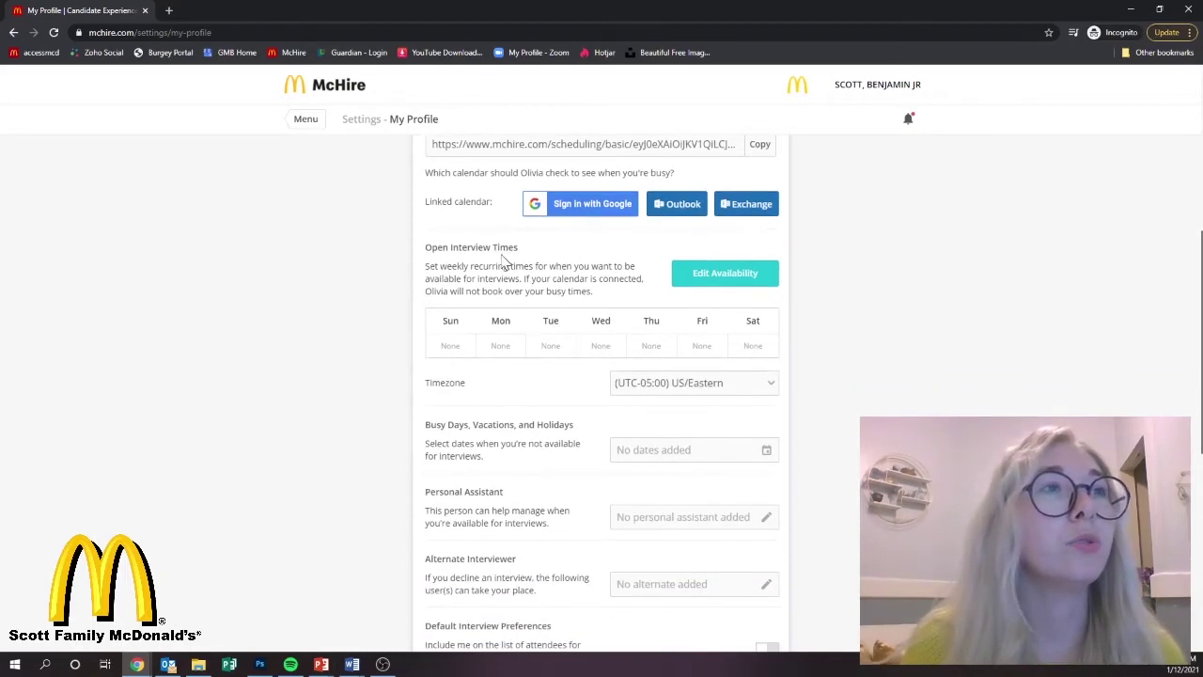
click(728, 275)
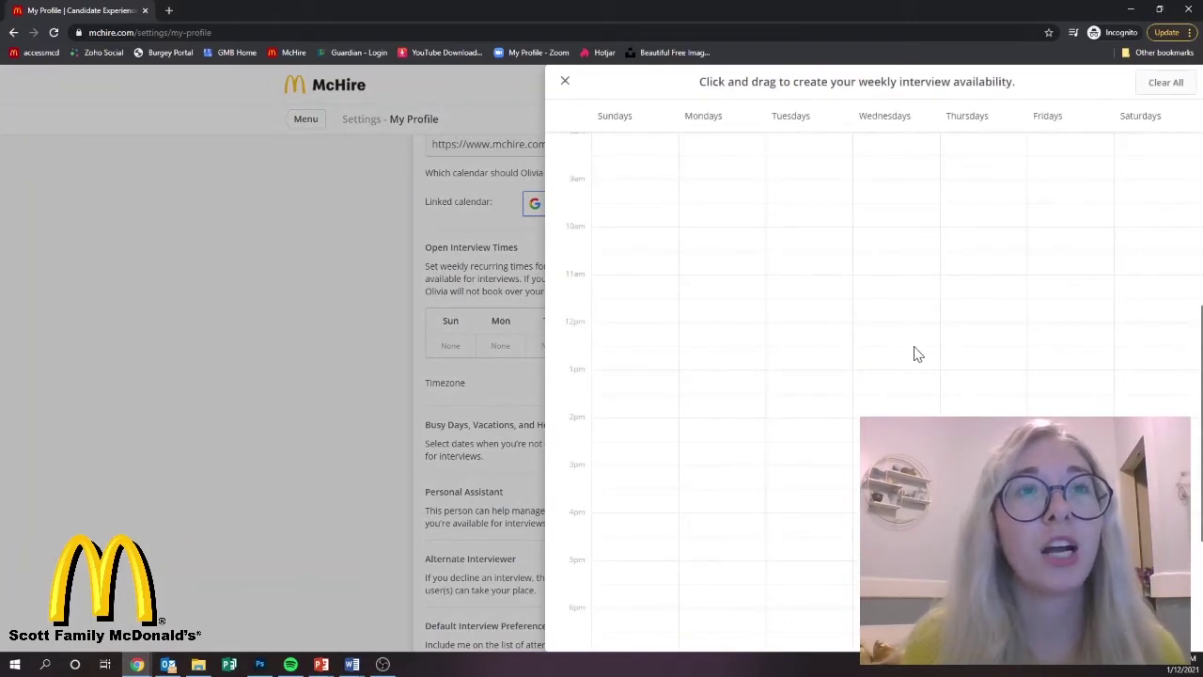
scroll(903, 324, down, 1)
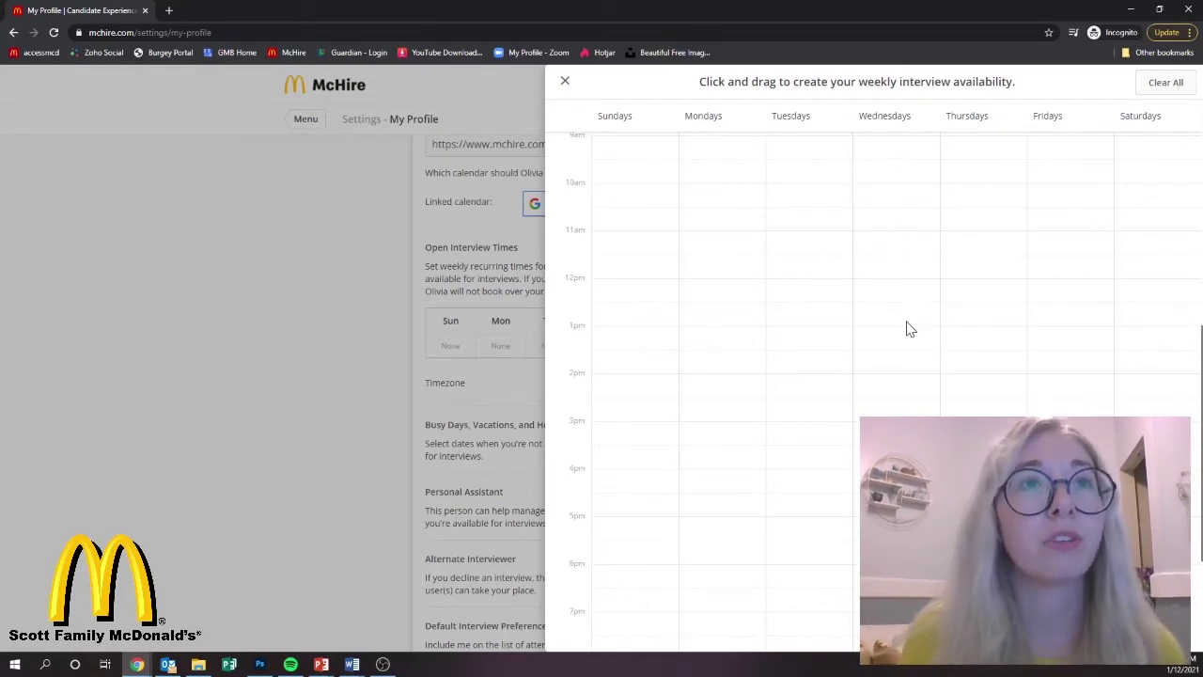
drag(896, 343, 894, 376)
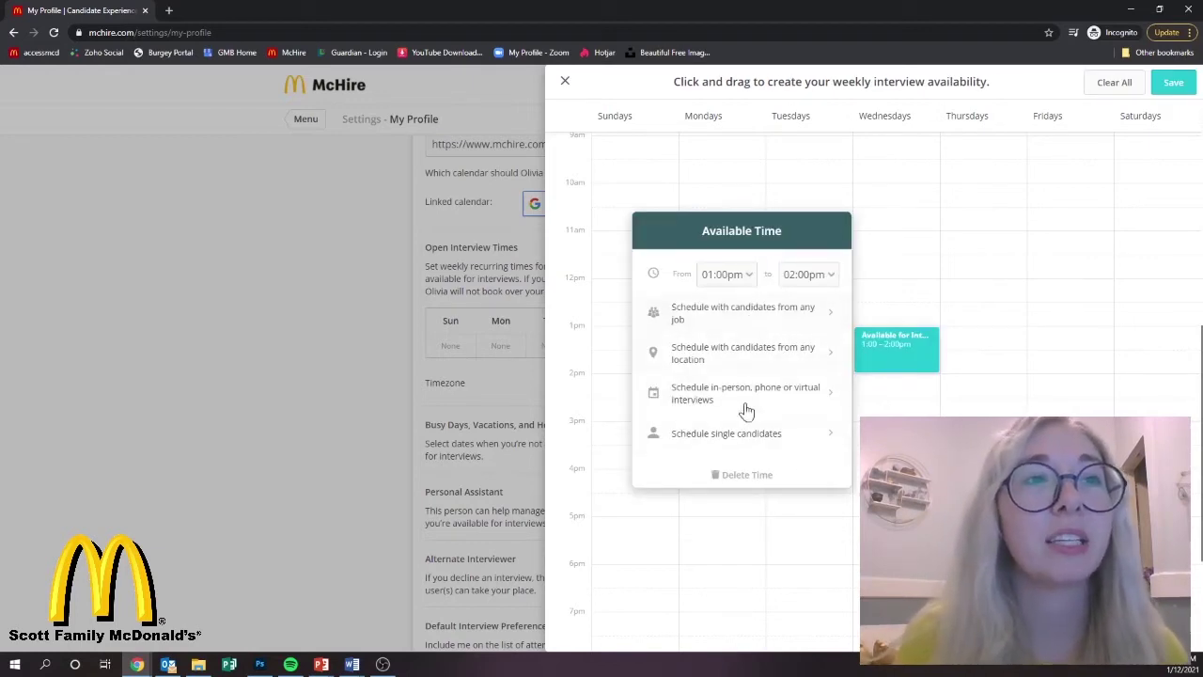
click(498, 315)
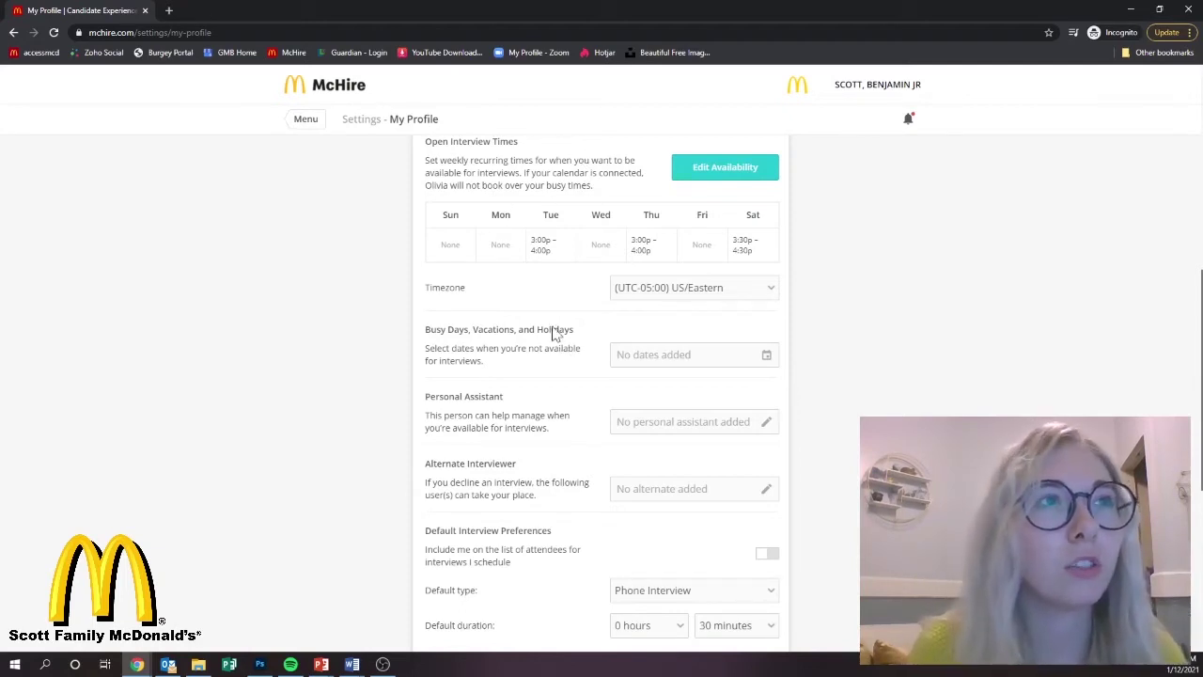
click(767, 356)
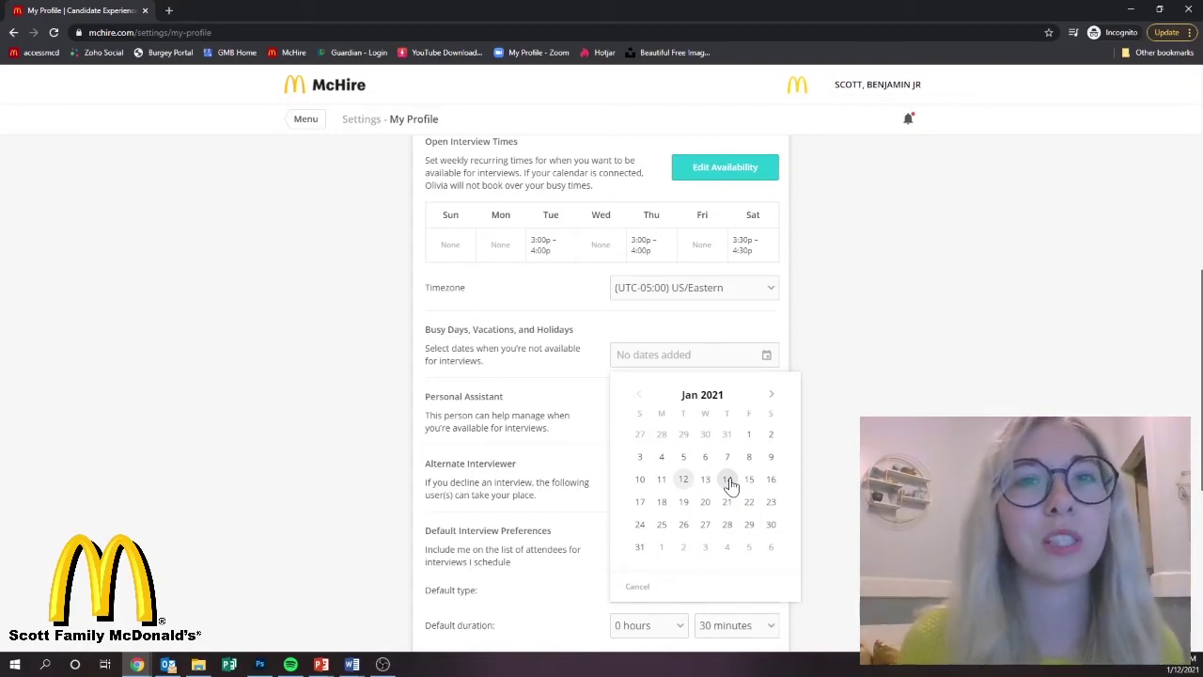
click(729, 480)
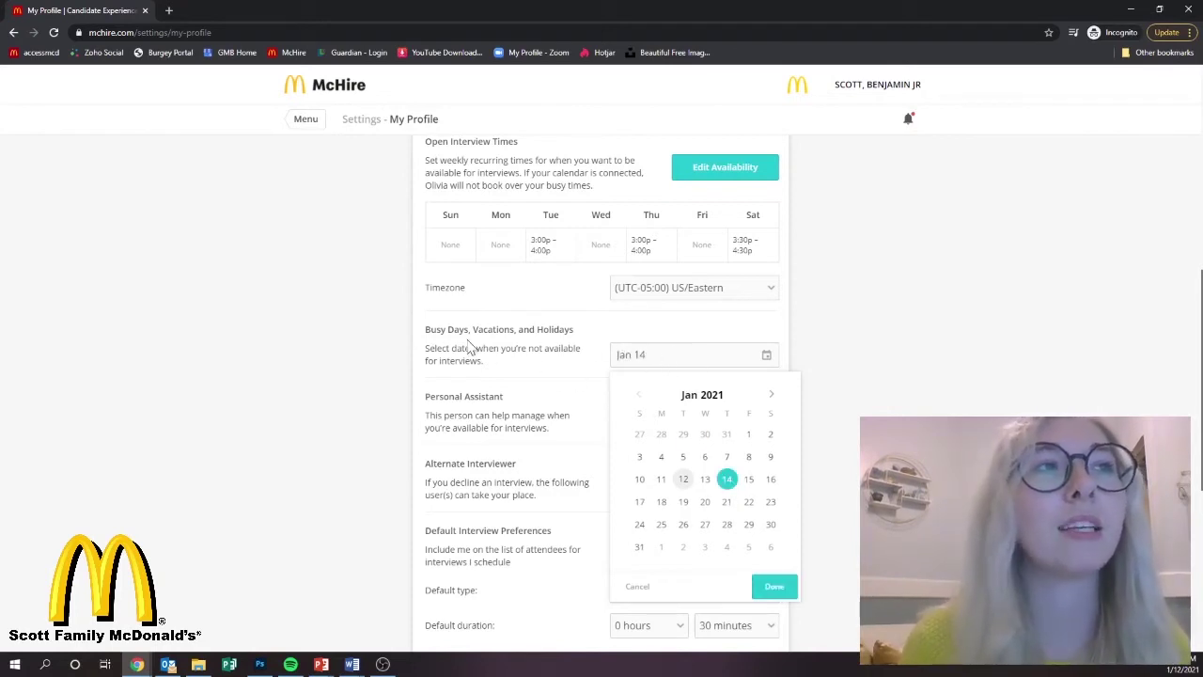
click(564, 369)
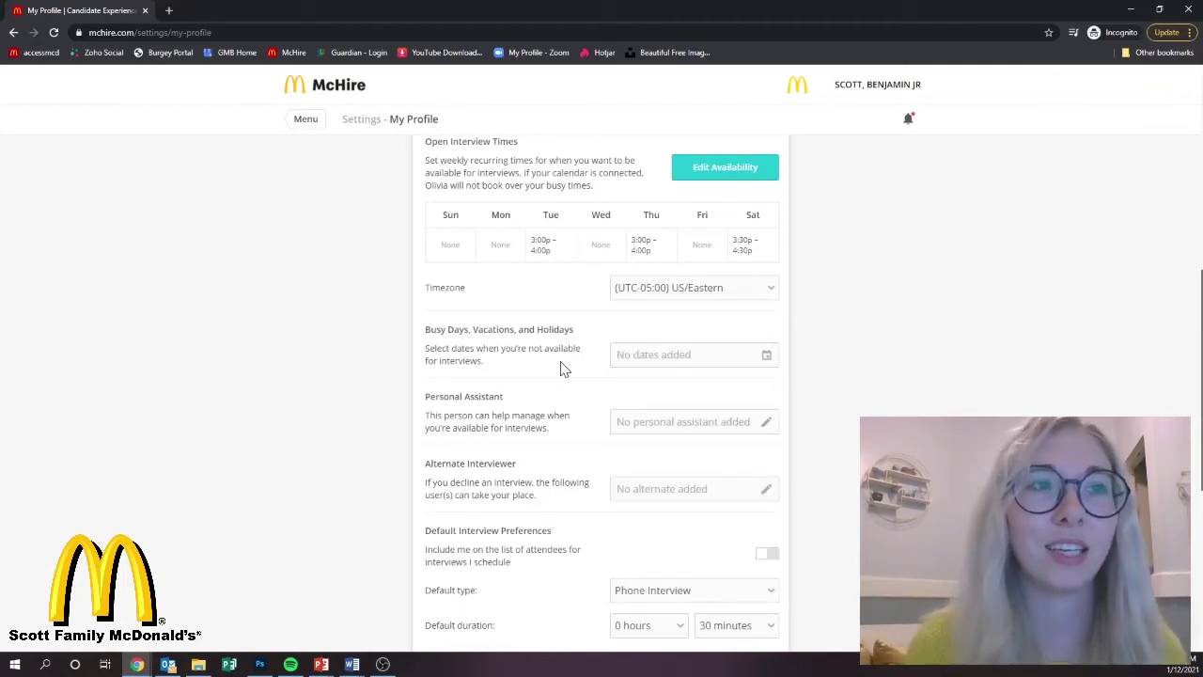
Set the default interview type to In-Person Interview
scroll(563, 367, down, 1)
scroll(538, 265, down, 2)
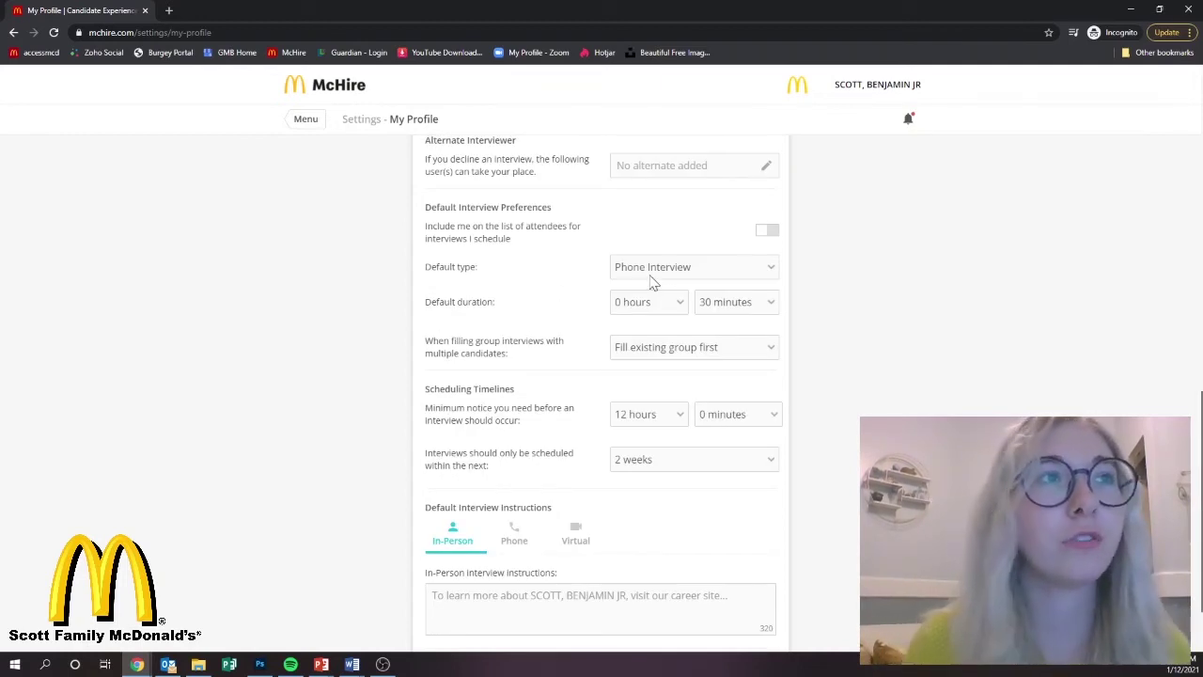
click(738, 272)
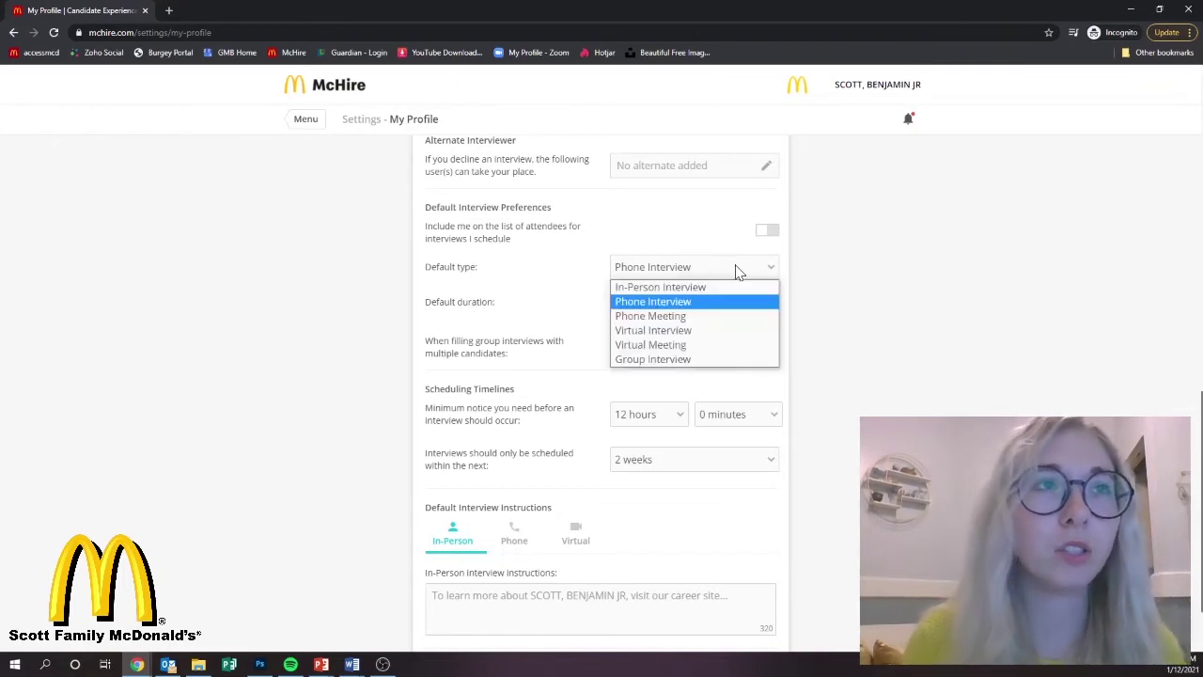
click(671, 284)
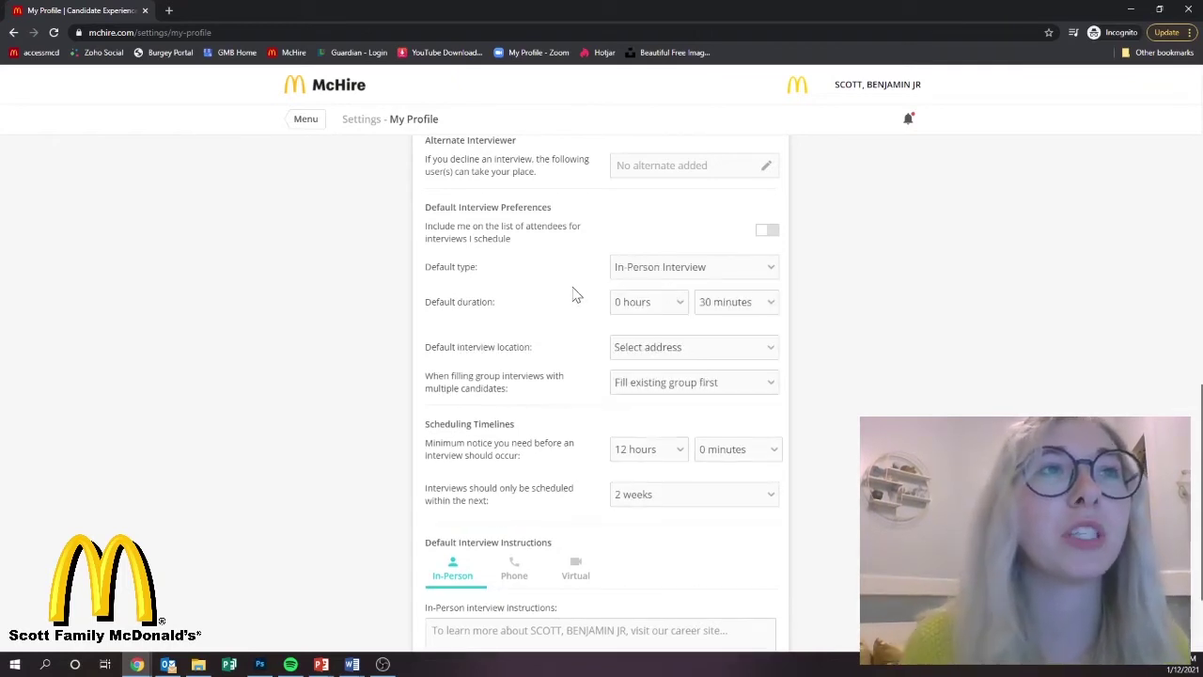
Set the default interview duration to 15 minutes
click(766, 311)
click(832, 311)
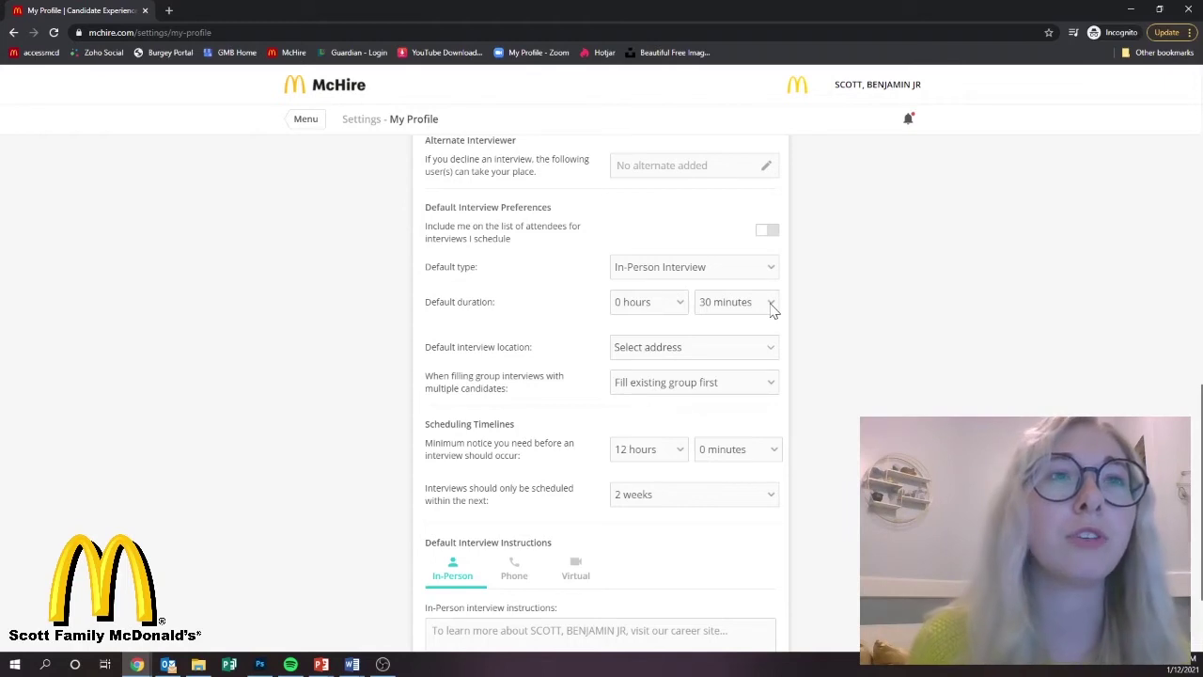
click(772, 304)
click(734, 366)
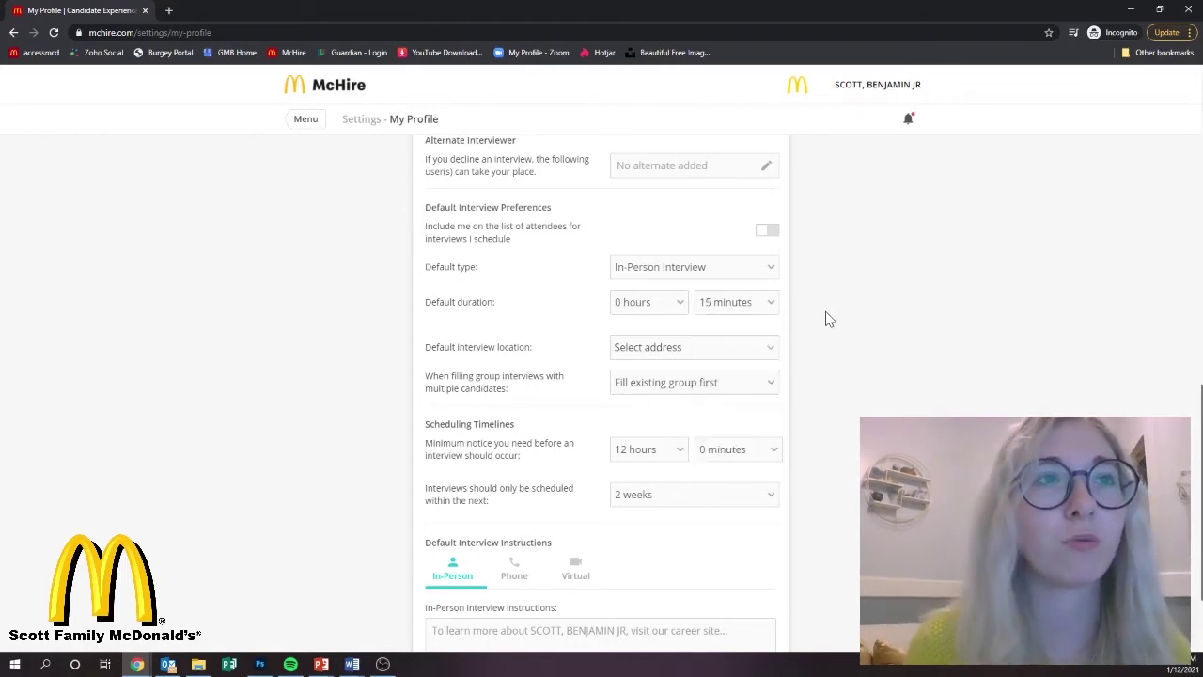
scroll(572, 346, down, 1)
scroll(571, 346, down, 2)
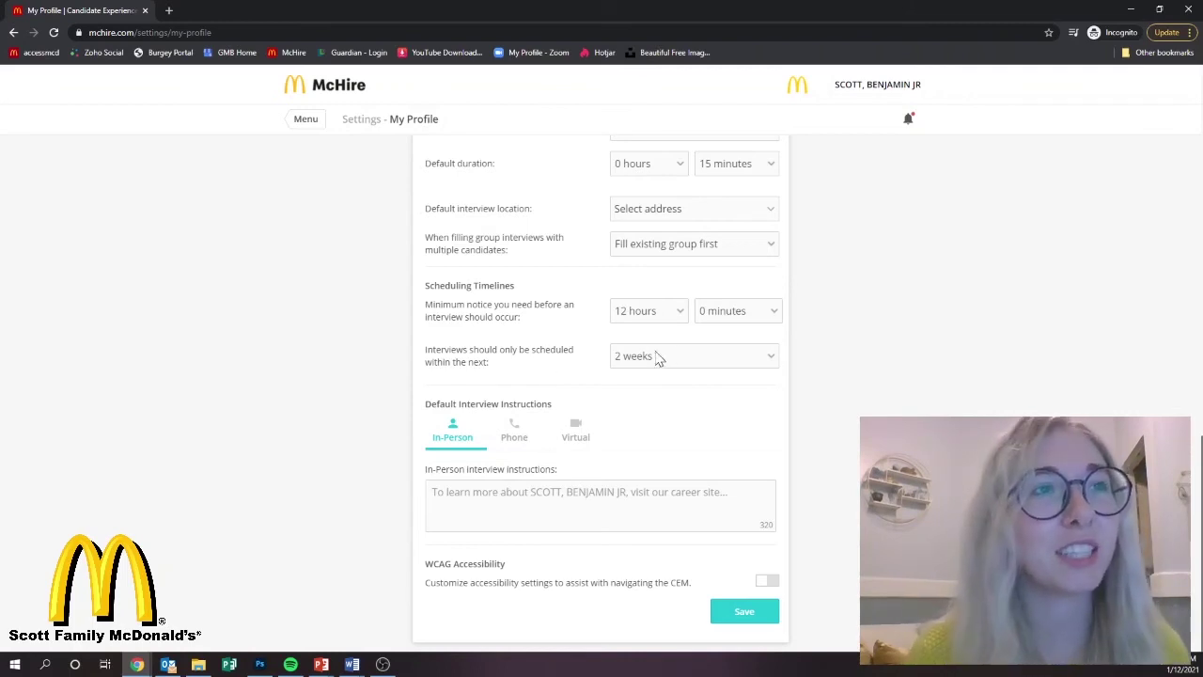
click(770, 359)
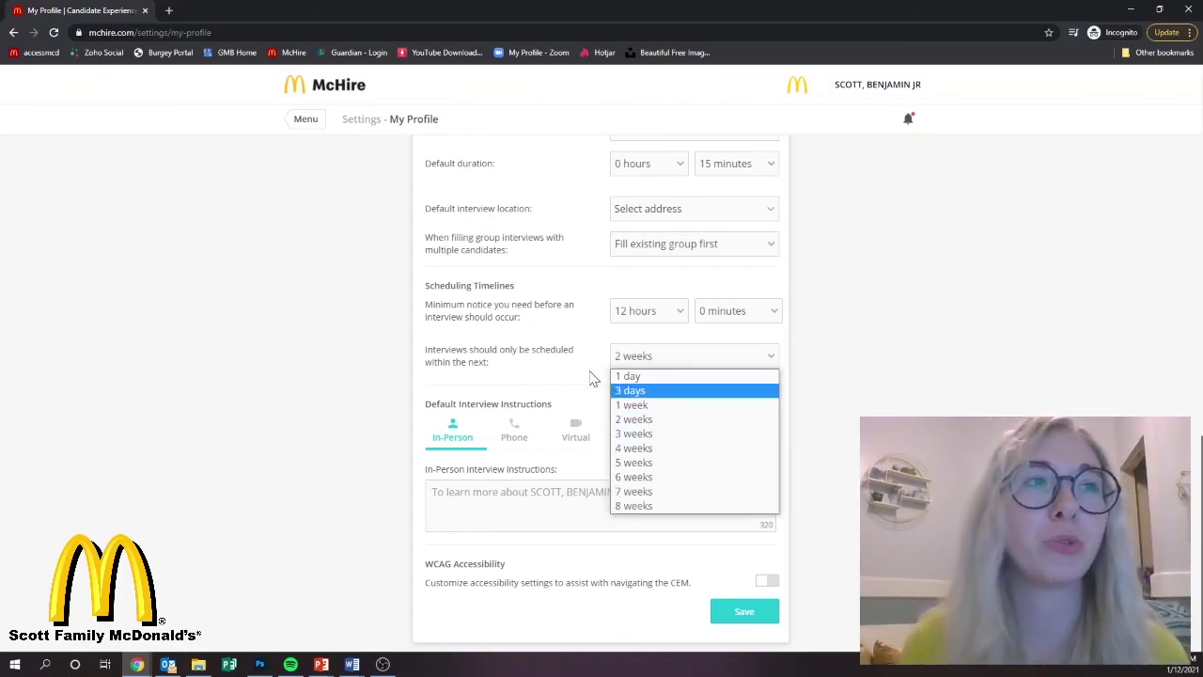
click(649, 420)
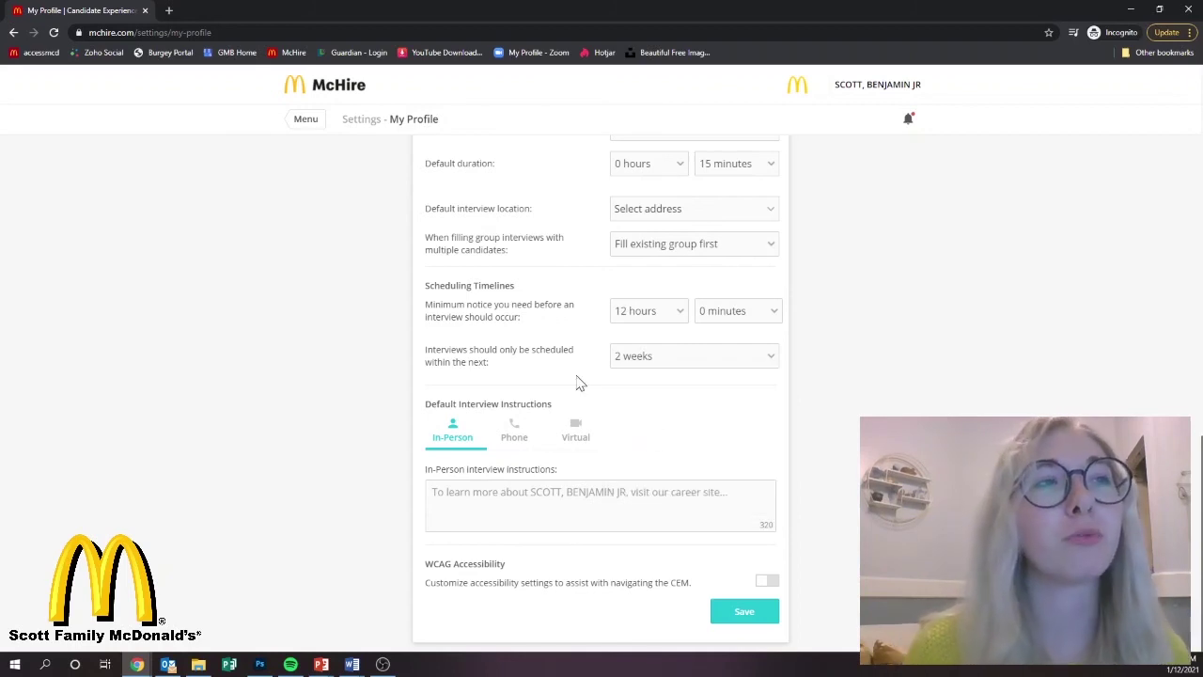